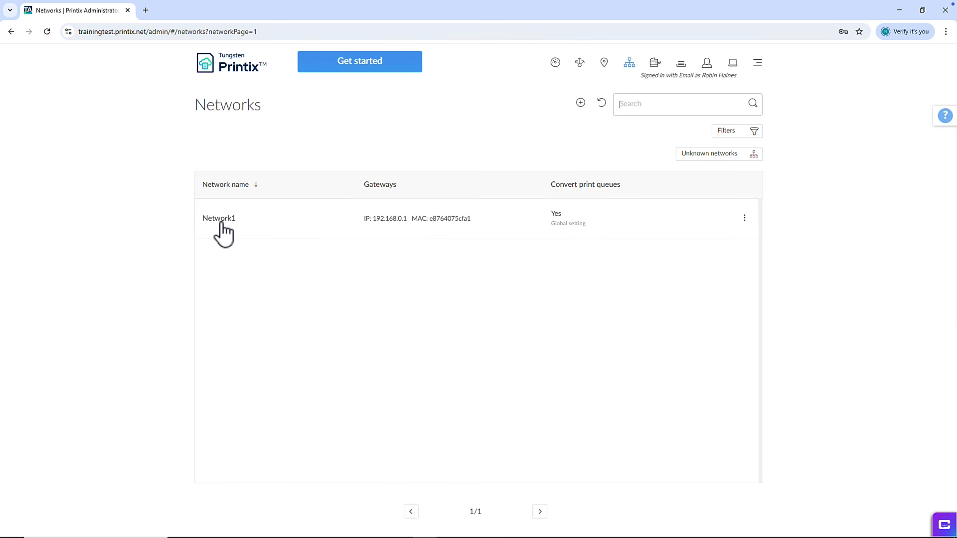
# Step: Rename the network Network1 to Amsterdam and save the change
pyautogui.click(219, 219)
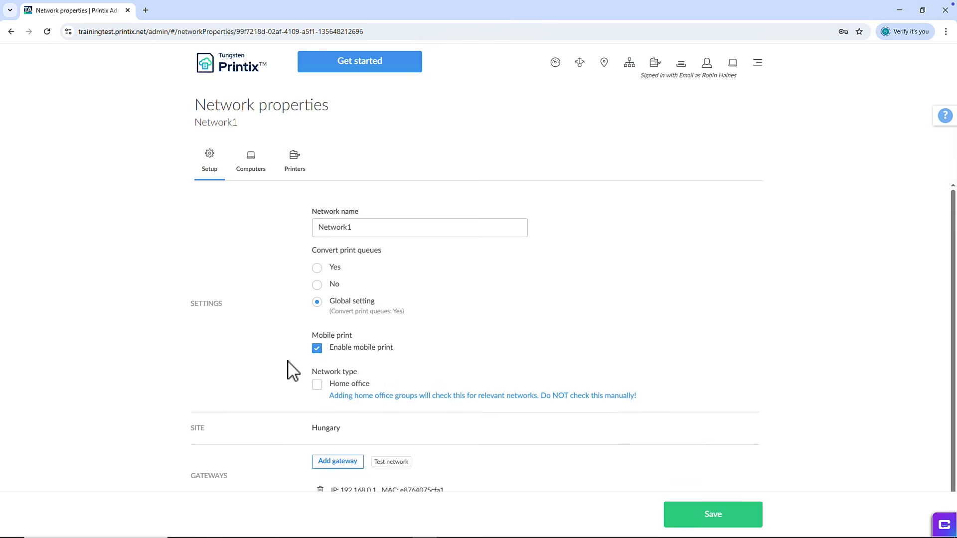
pyautogui.scroll(-1, 292, 370)
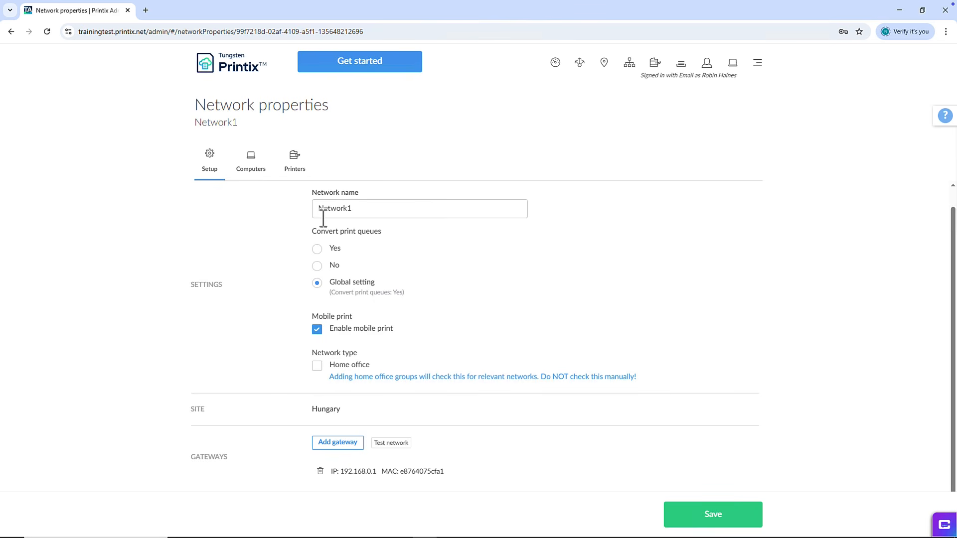
pyautogui.moveTo(363, 210); pyautogui.dragTo(309, 216)
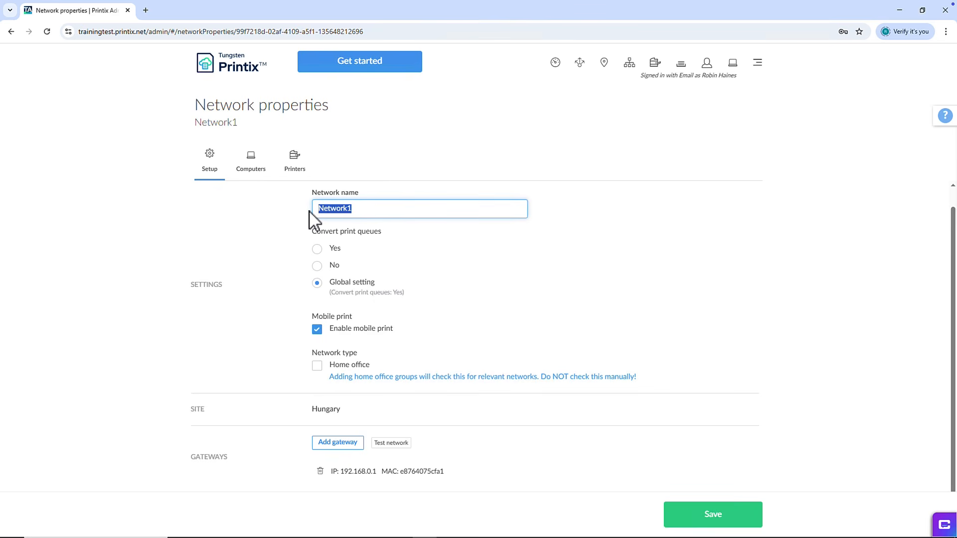
pyautogui.write('Amsterdam')
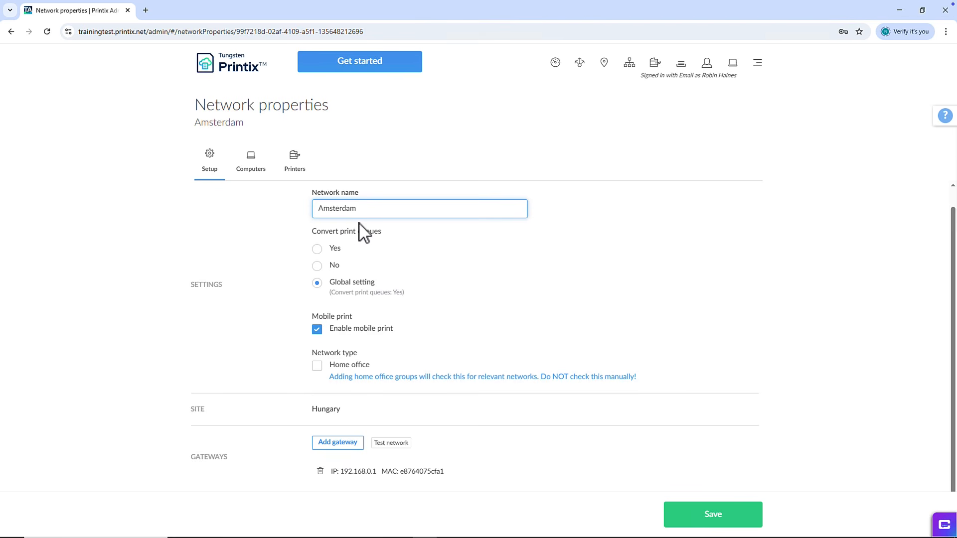
pyautogui.click(718, 518)
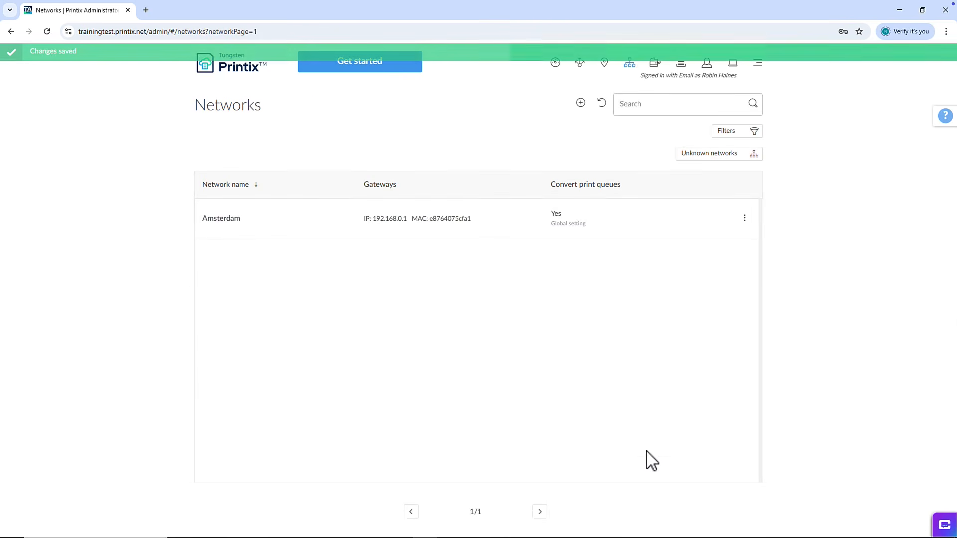
# Step: Examine the gateway entry form in the Amsterdam network's properties and run the network test
pyautogui.click(223, 219)
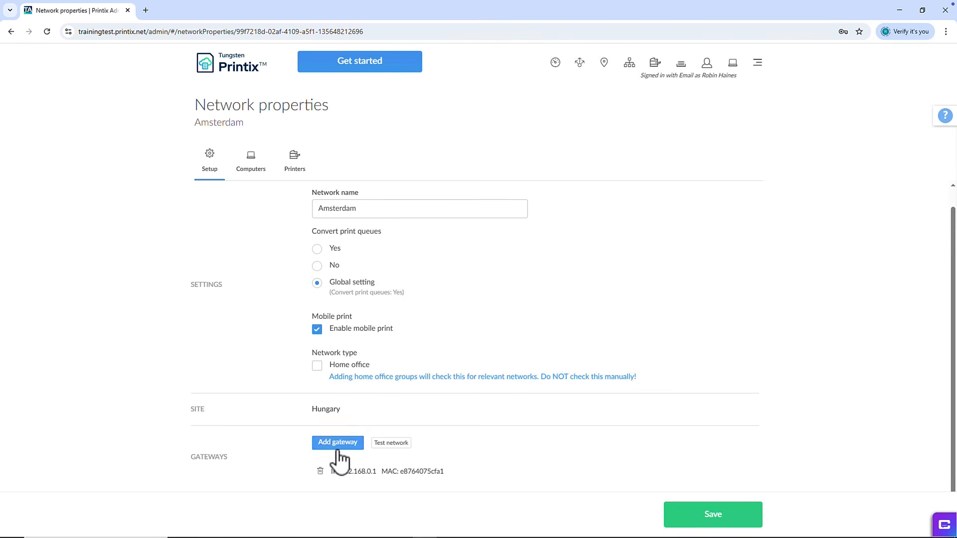
pyautogui.click(338, 444)
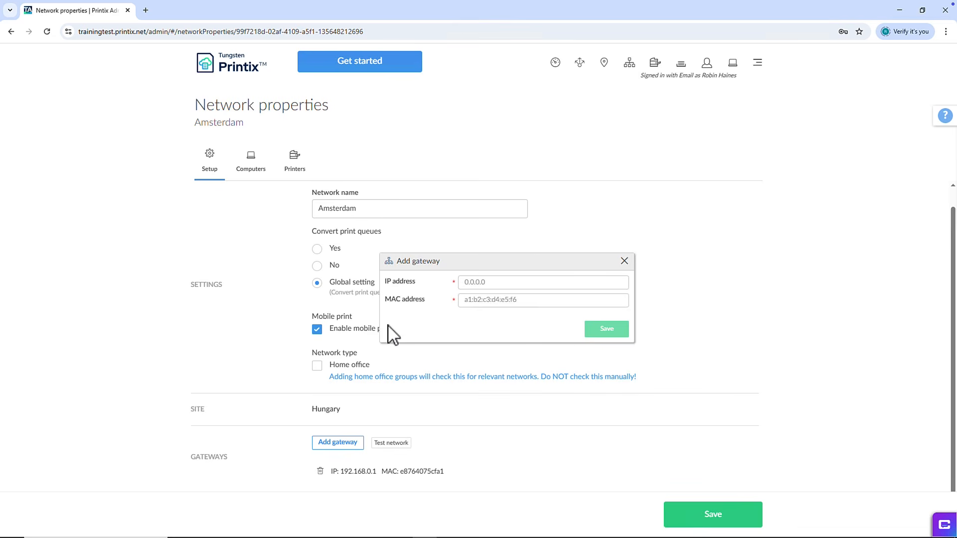
pyautogui.click(625, 261)
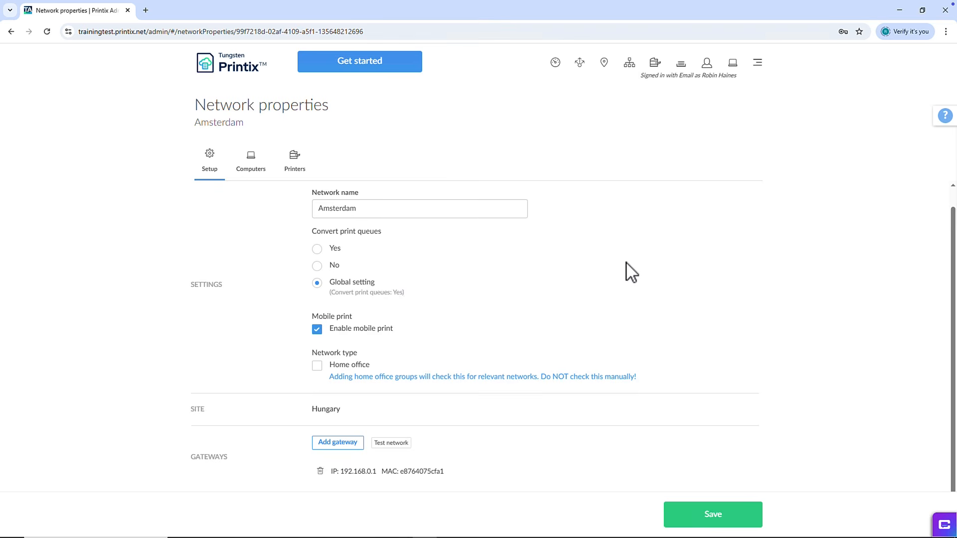
pyautogui.click(401, 445)
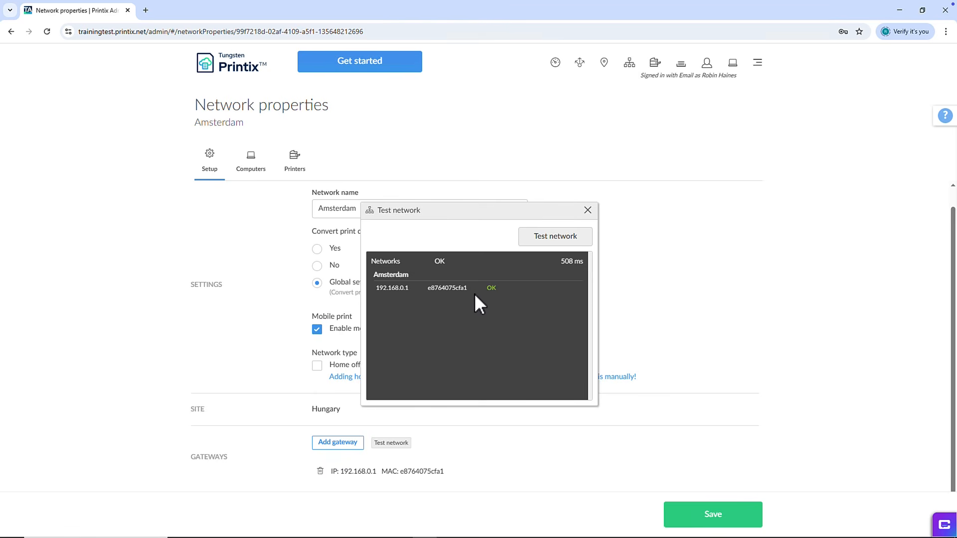
pyautogui.click(588, 211)
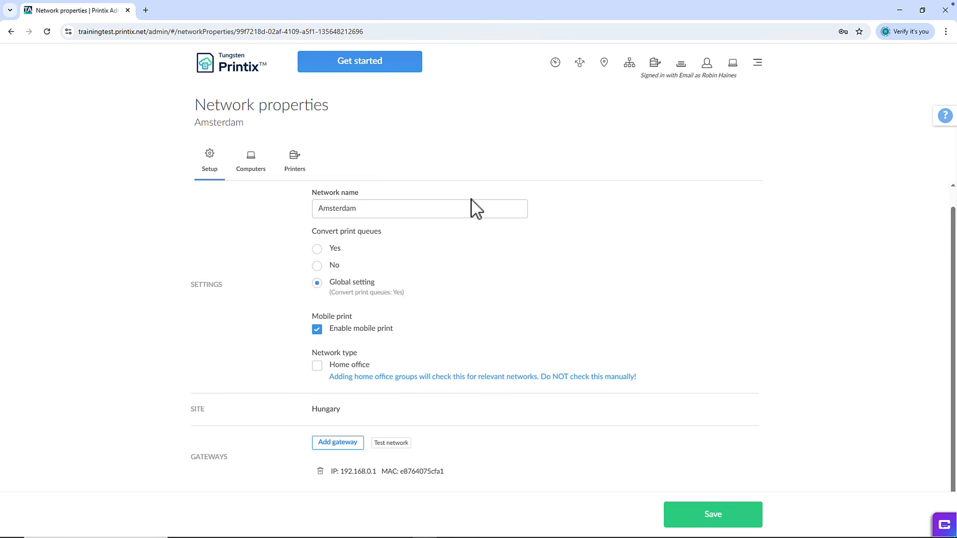
# Step: Review the computers and the printers assigned to the Amsterdam network
pyautogui.click(249, 174)
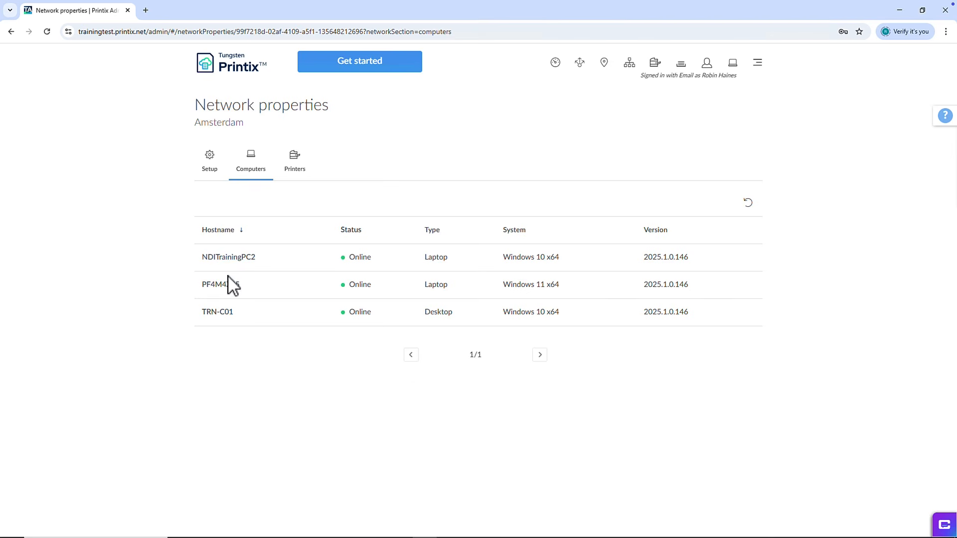
pyautogui.click(294, 167)
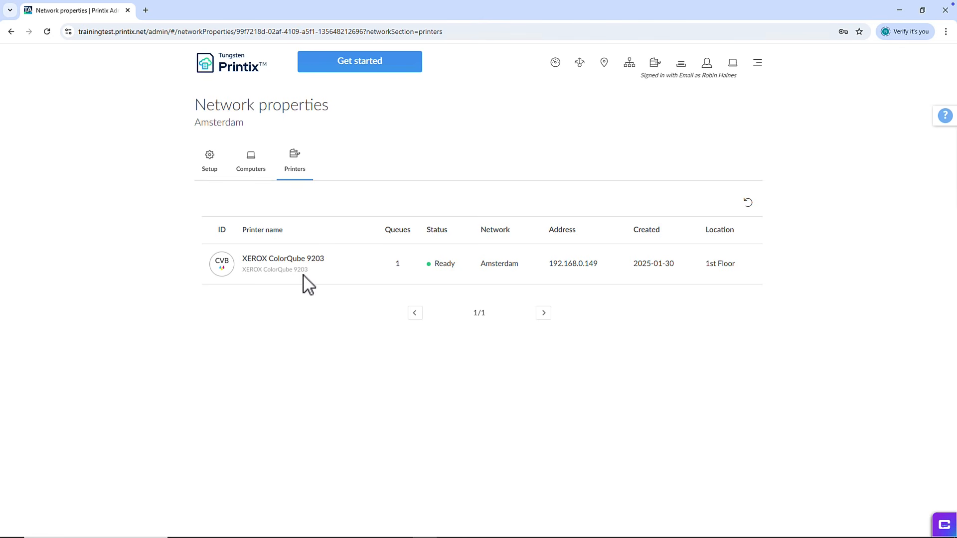
# Step: Create a new network named New_Network from the Networks list
pyautogui.click(630, 65)
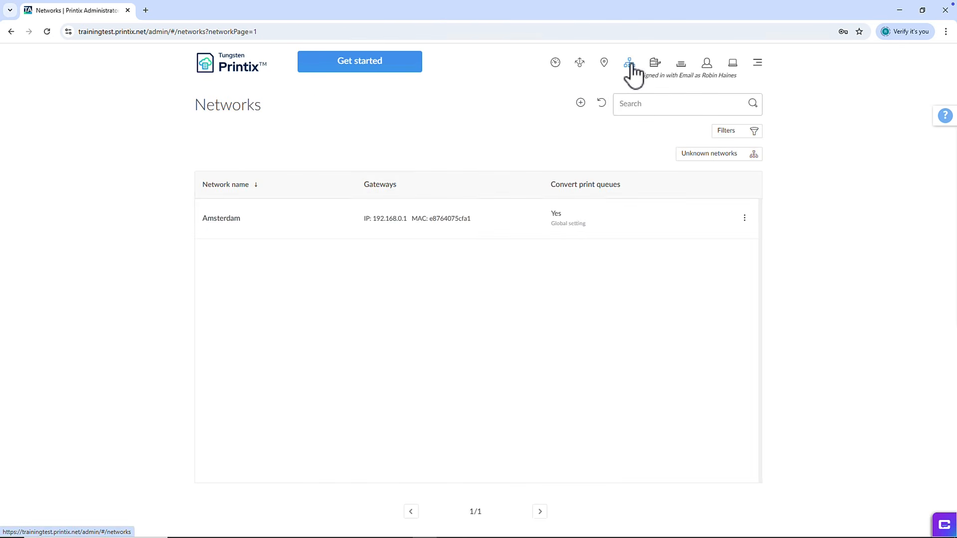
pyautogui.click(581, 107)
pyautogui.click(395, 167)
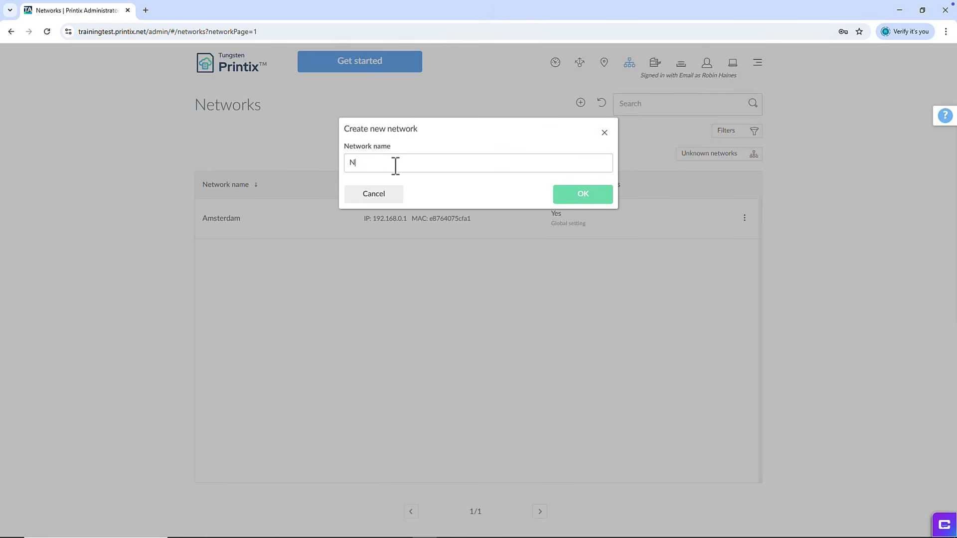
pyautogui.write('New_Networ')
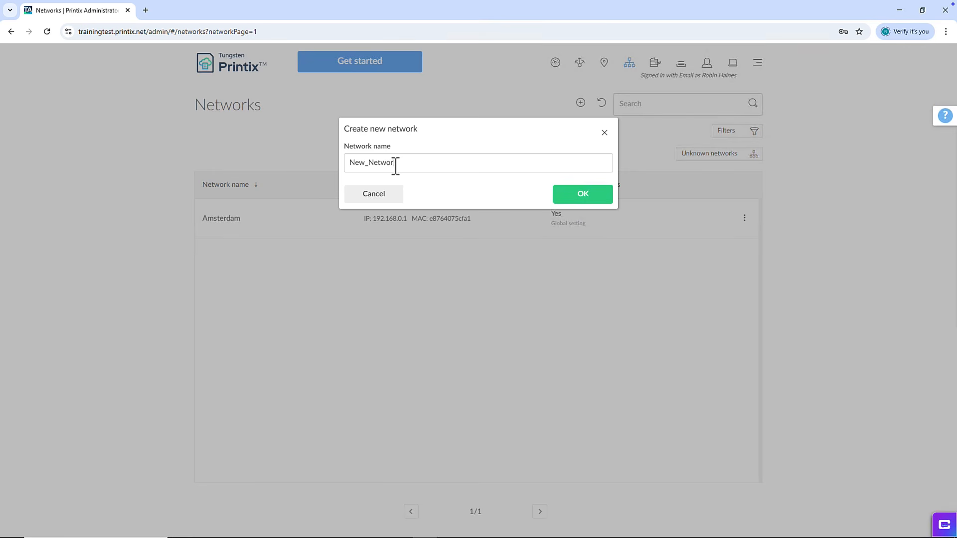
pyautogui.write('k')
pyautogui.click(578, 196)
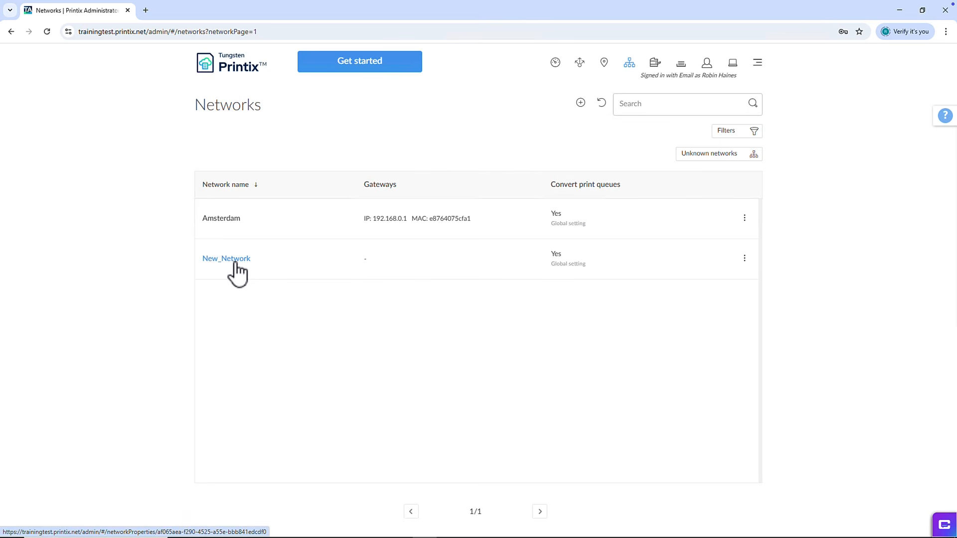
# Step: Open New_Network for modification, look at its gateway entry form, and save the properties without entering a gateway
pyautogui.click(744, 258)
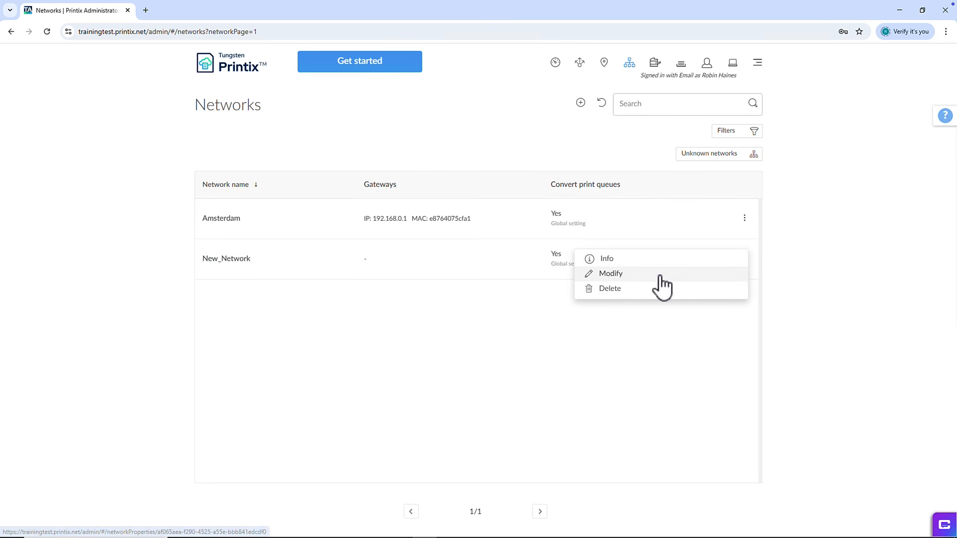
pyautogui.click(609, 274)
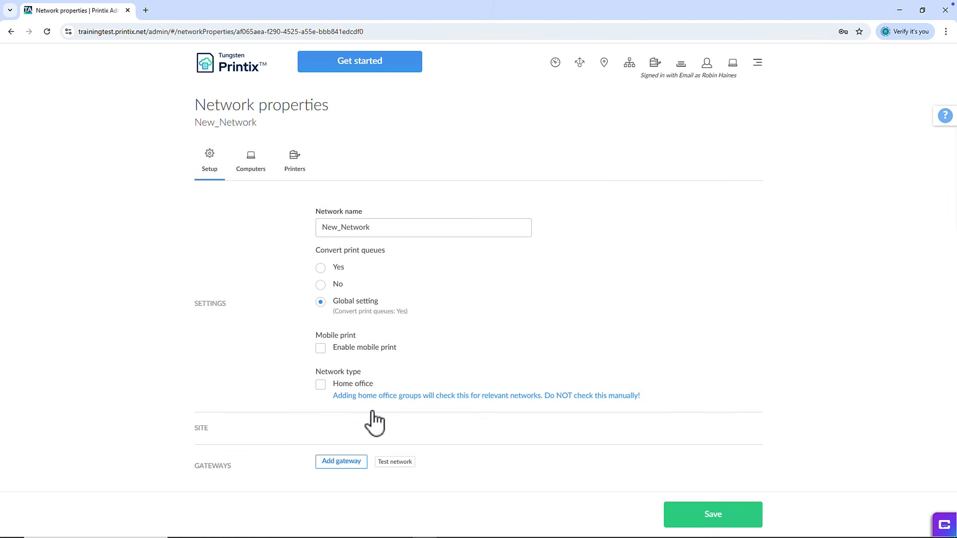
pyautogui.click(333, 463)
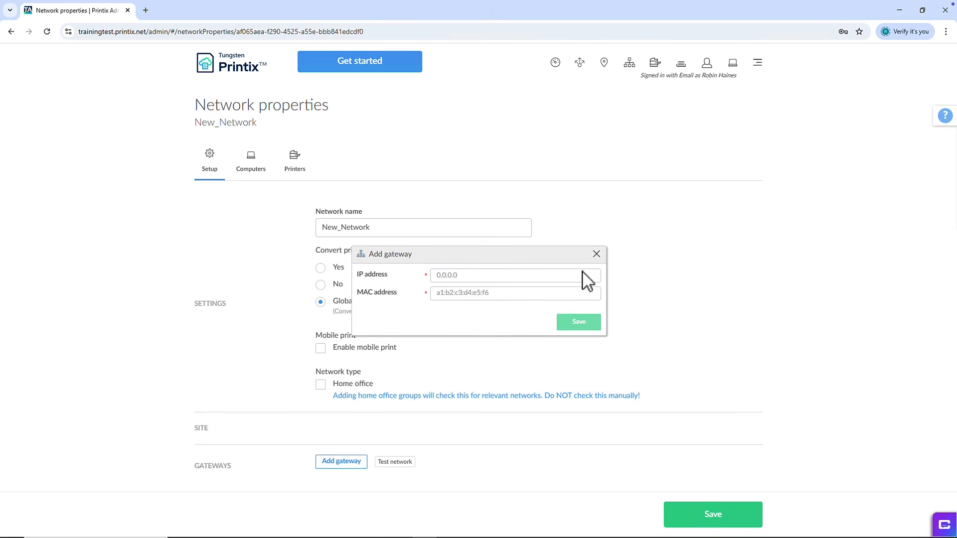
pyautogui.click(596, 254)
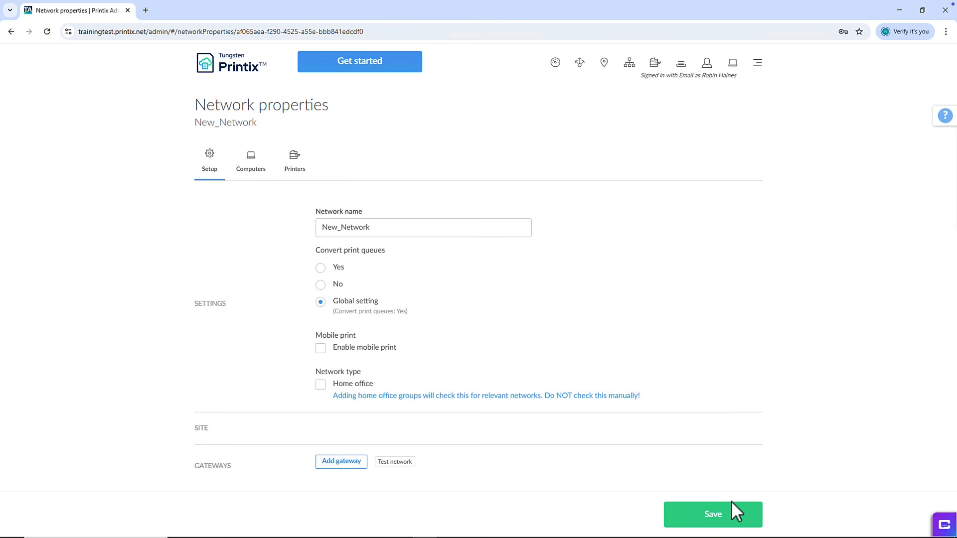
pyautogui.click(726, 516)
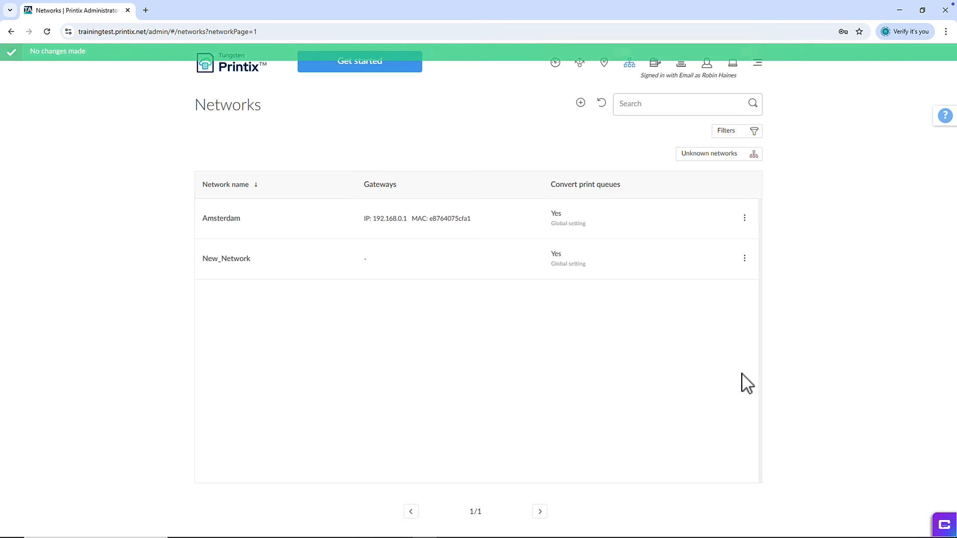
# Step: Examine the deletion options for New_Network, including moving its printers to another network, and cancel the deletion
pyautogui.click(745, 259)
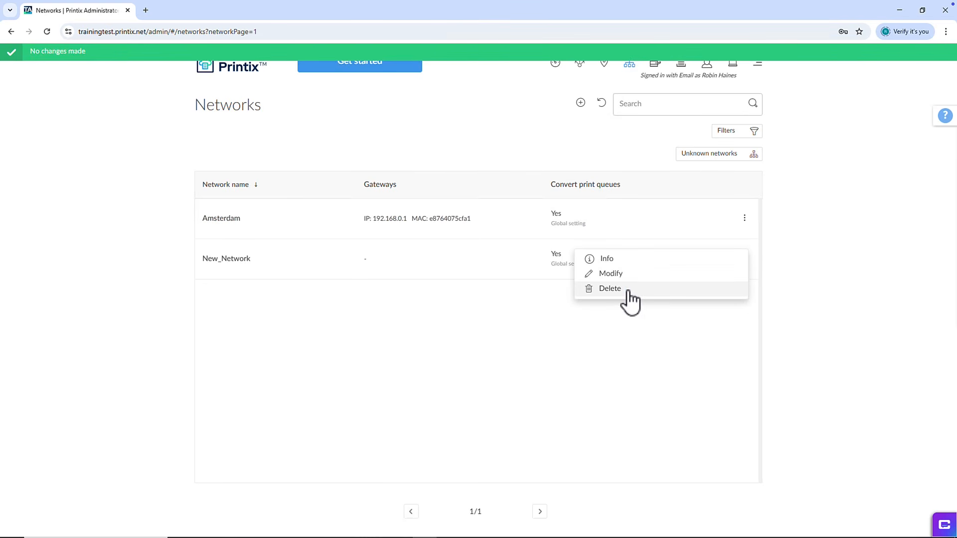
pyautogui.click(628, 290)
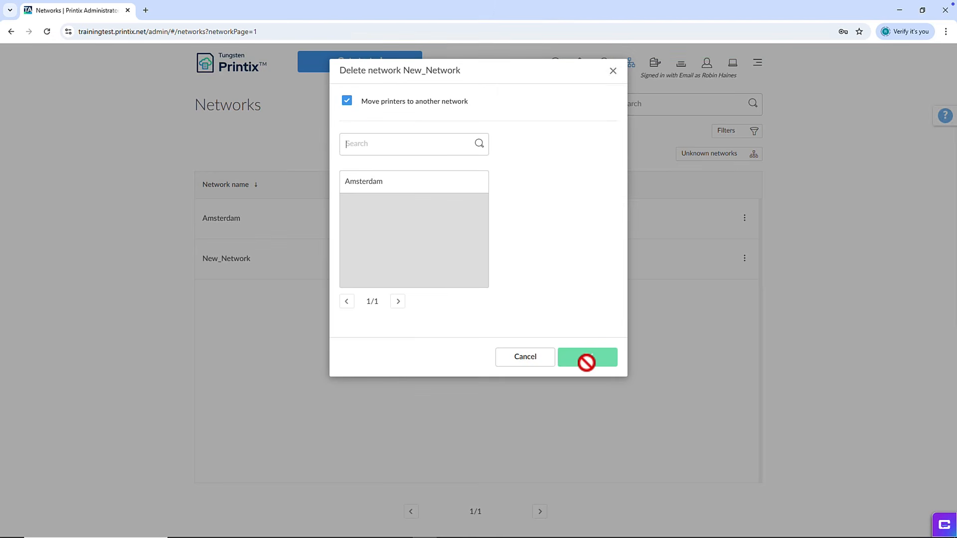
pyautogui.click(536, 363)
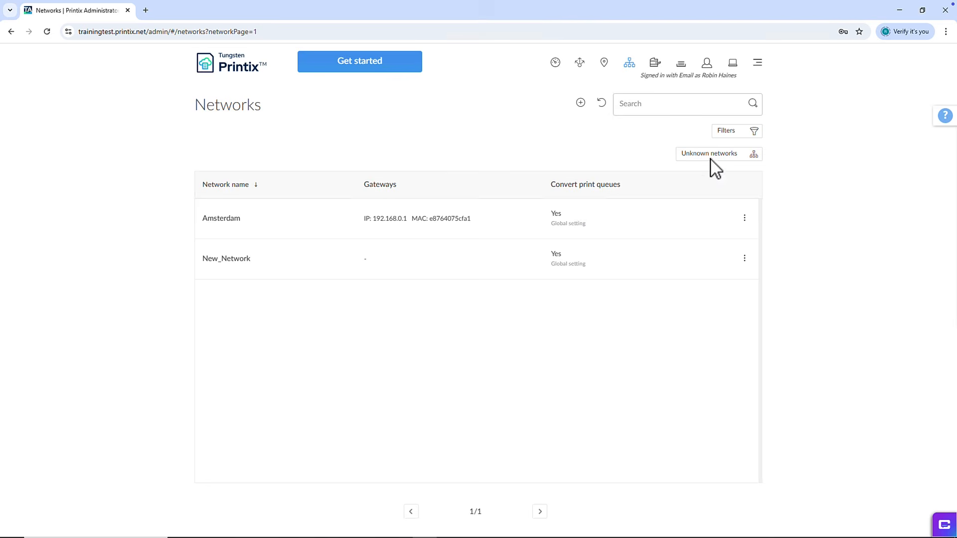
# Step: Open the Printix Configurator help article from the Software page's help links and look through its instructions
pyautogui.click(757, 64)
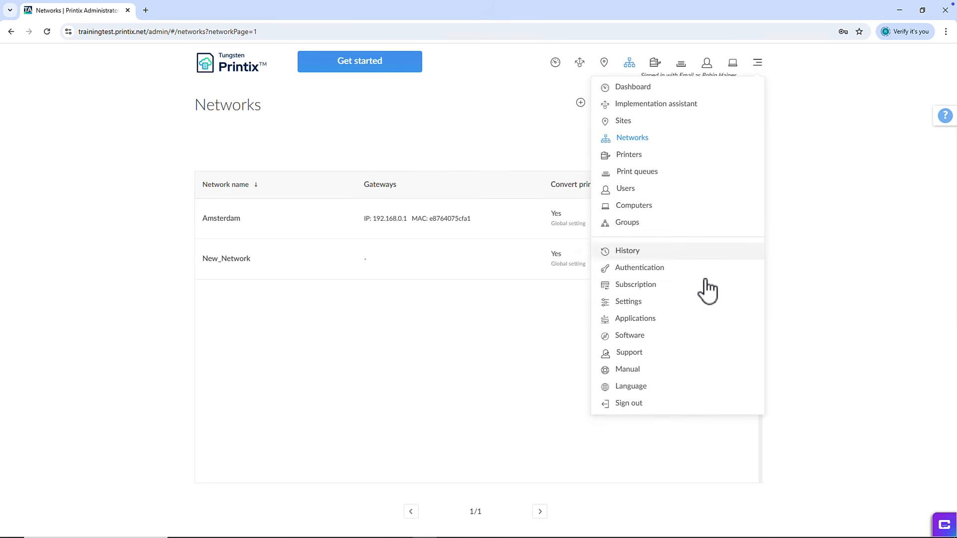
pyautogui.click(629, 336)
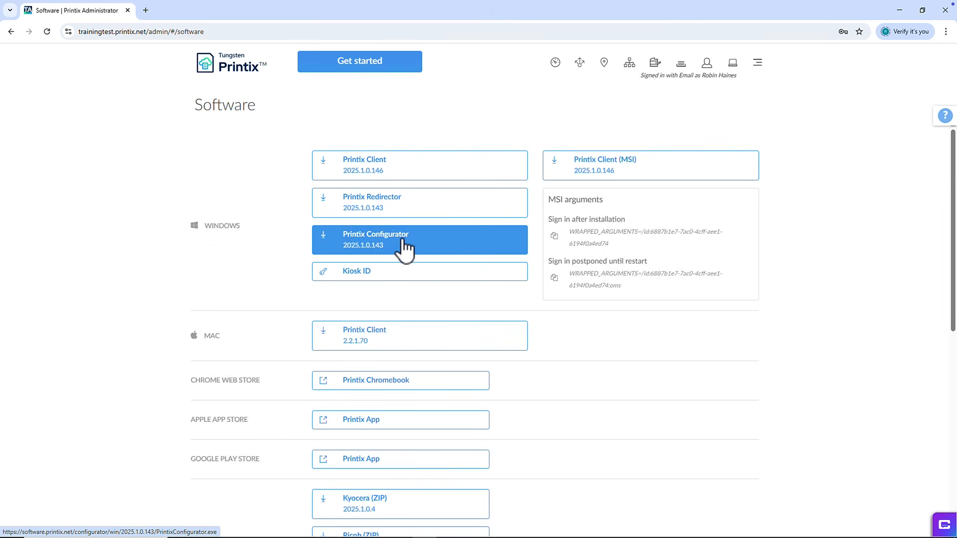
pyautogui.click(945, 115)
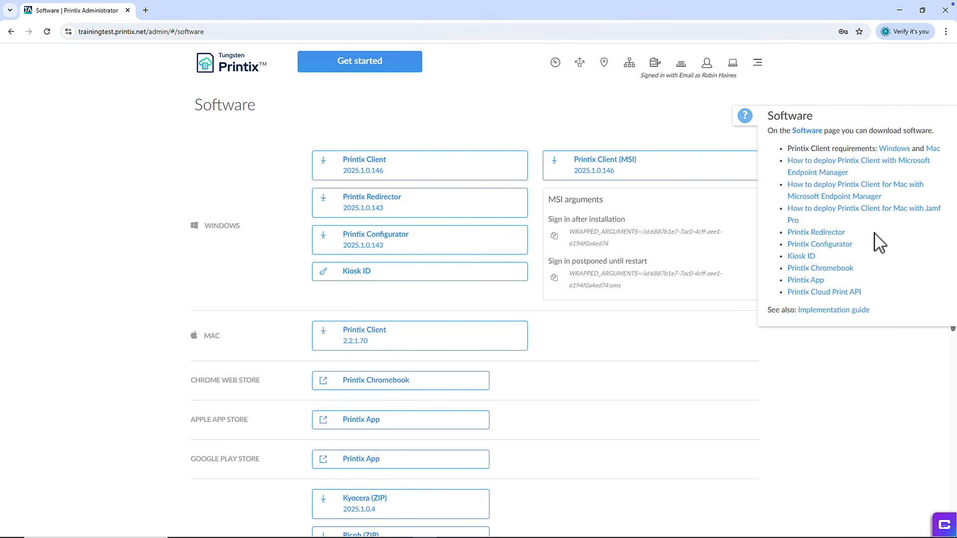
pyautogui.click(839, 247)
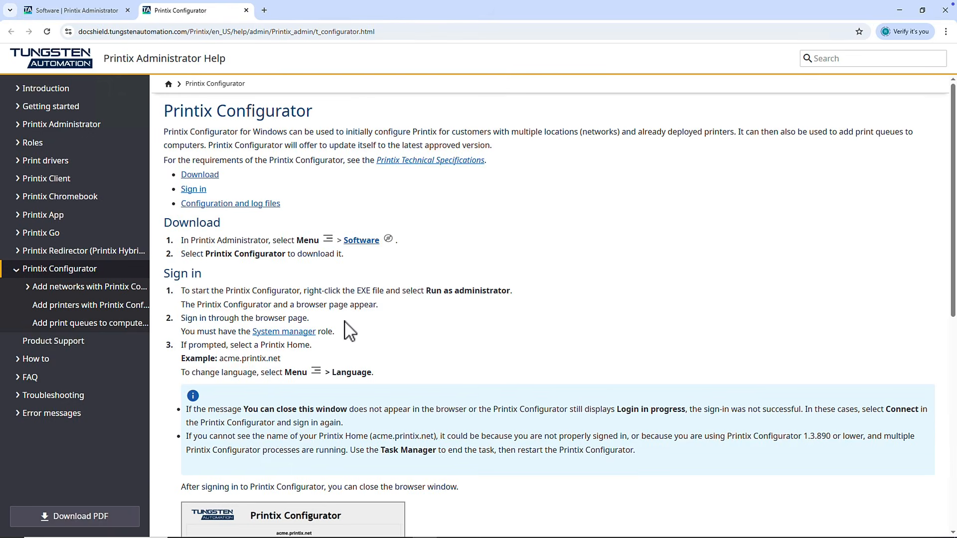
pyautogui.scroll(-5, 349, 331)
pyautogui.scroll(-3, 346, 324)
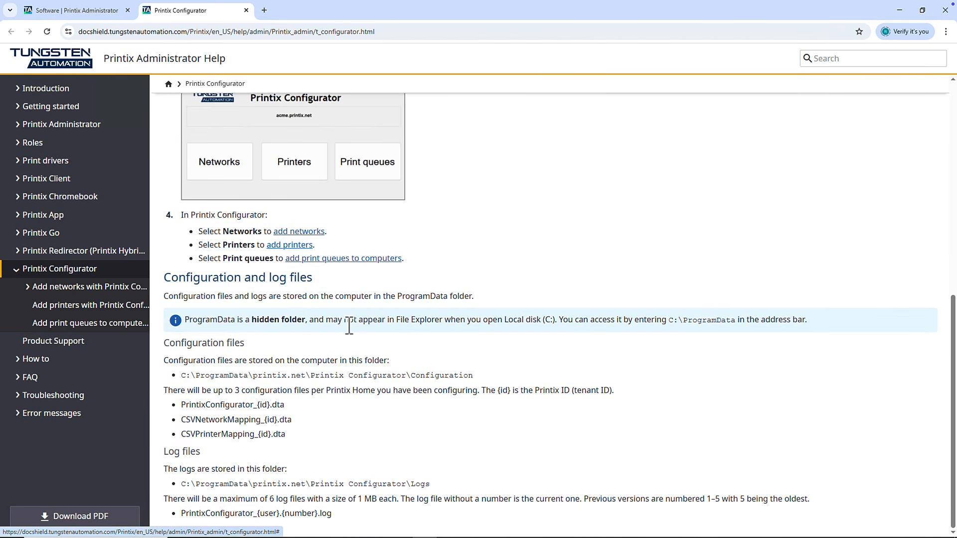
pyautogui.scroll(3, 349, 327)
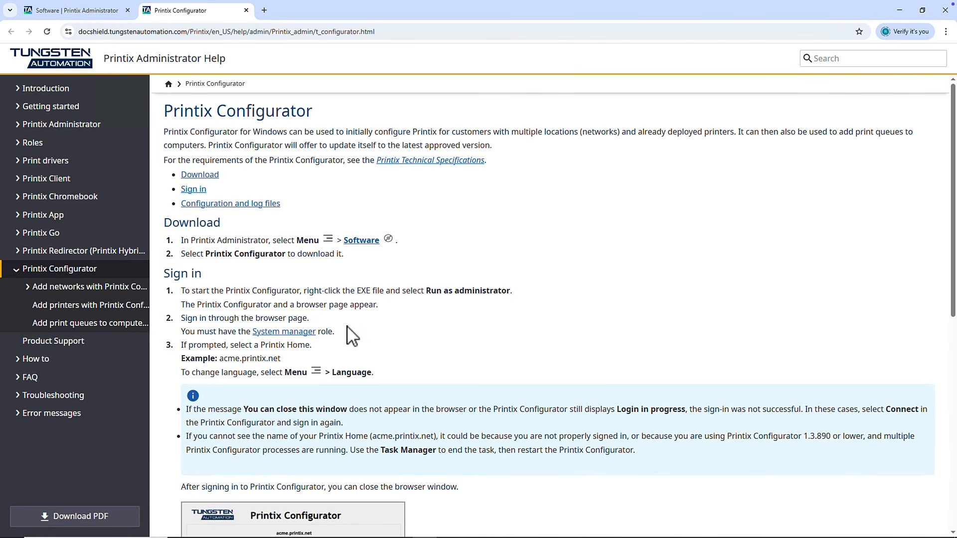
# Step: Switch to the Printix Configurator's Networks window and examine its import options and the form for adding a network
pyautogui.moveTo(448, 533)
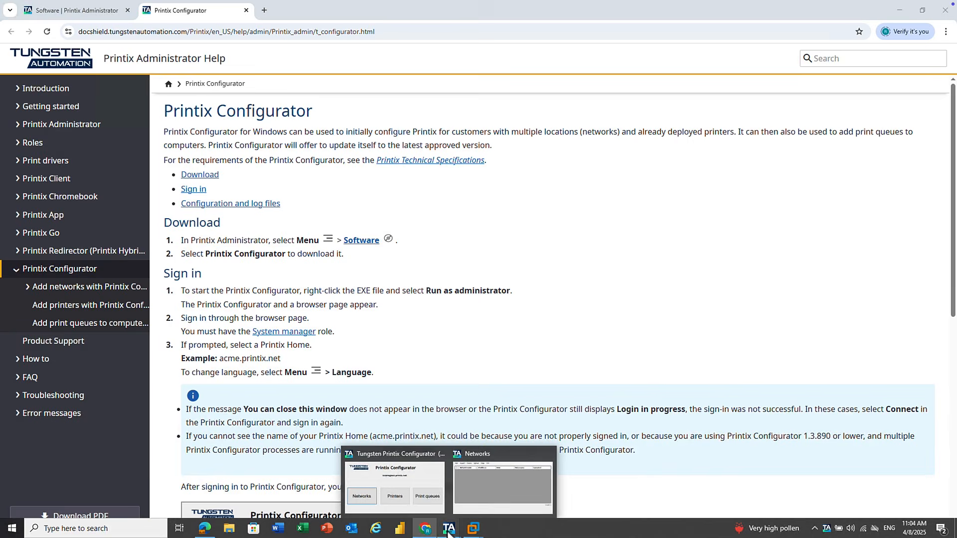
pyautogui.click(423, 482)
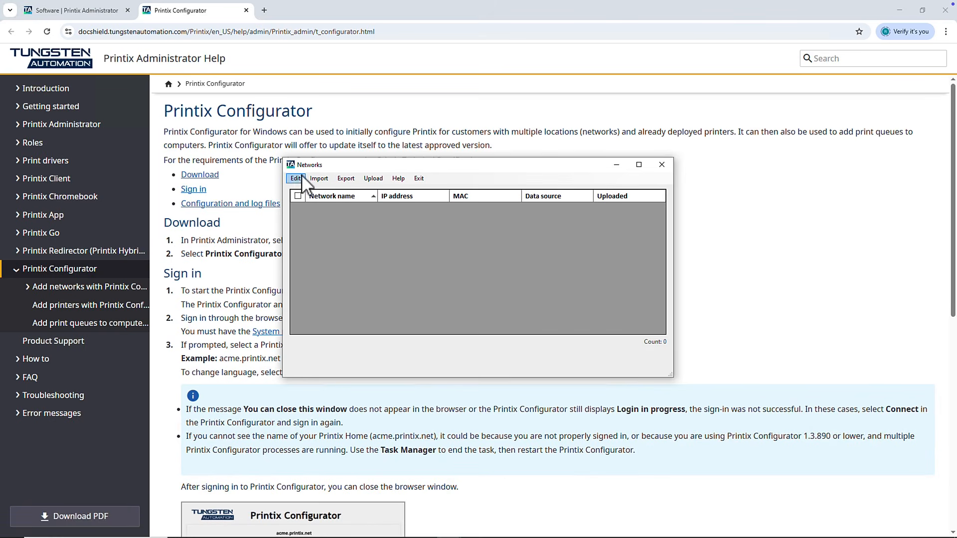
pyautogui.click(318, 179)
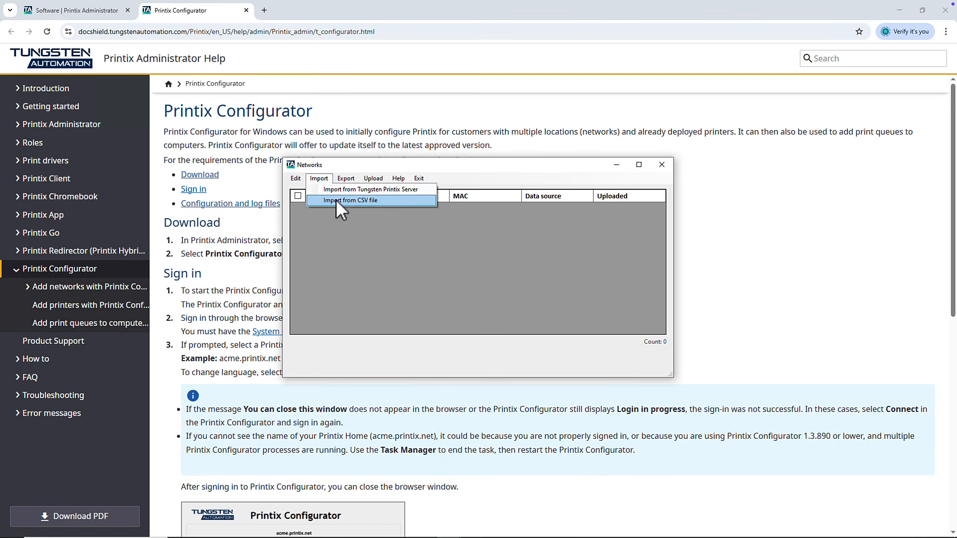
pyautogui.click(301, 180)
pyautogui.click(300, 181)
pyautogui.click(314, 188)
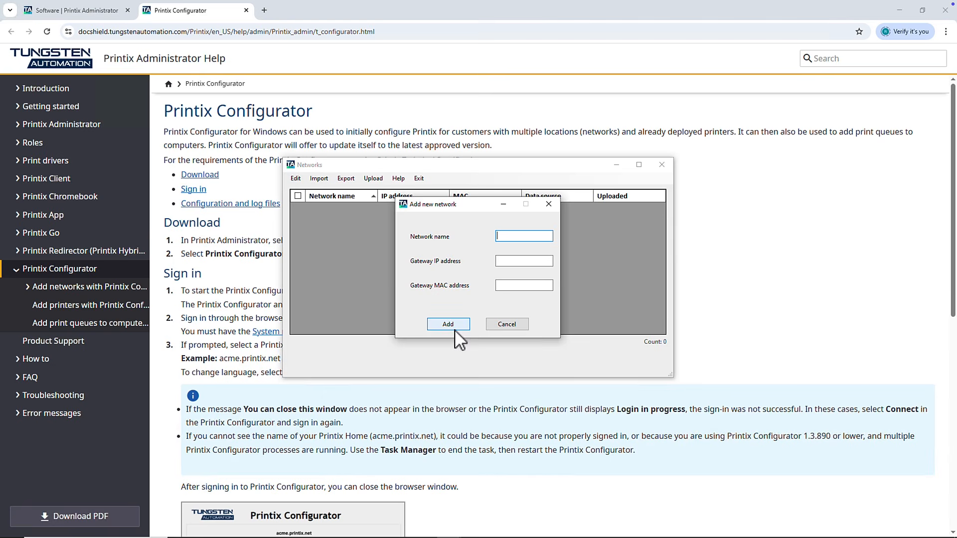
pyautogui.click(513, 325)
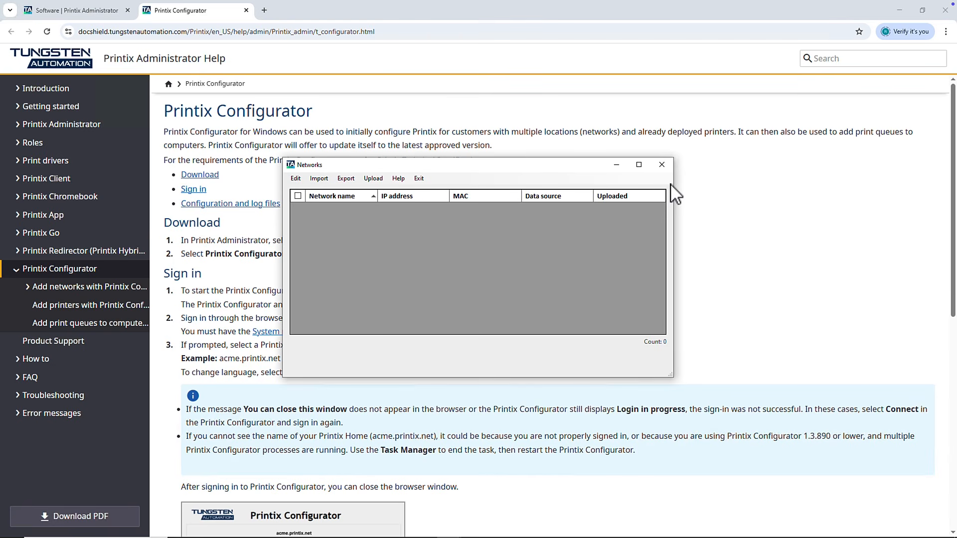
# Step: Exit the Printix Configurator and return to the Networks list in Printix Administrator
pyautogui.click(662, 164)
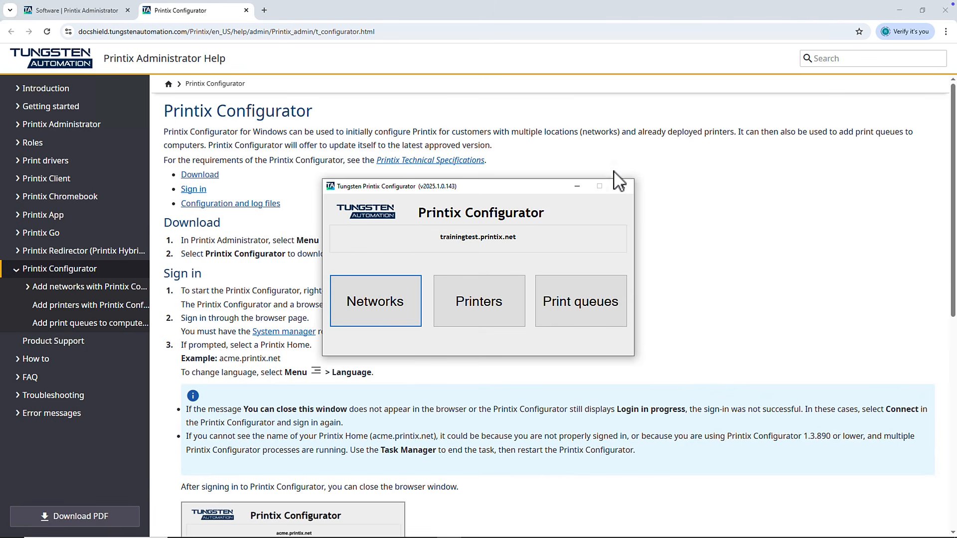
pyautogui.click(624, 187)
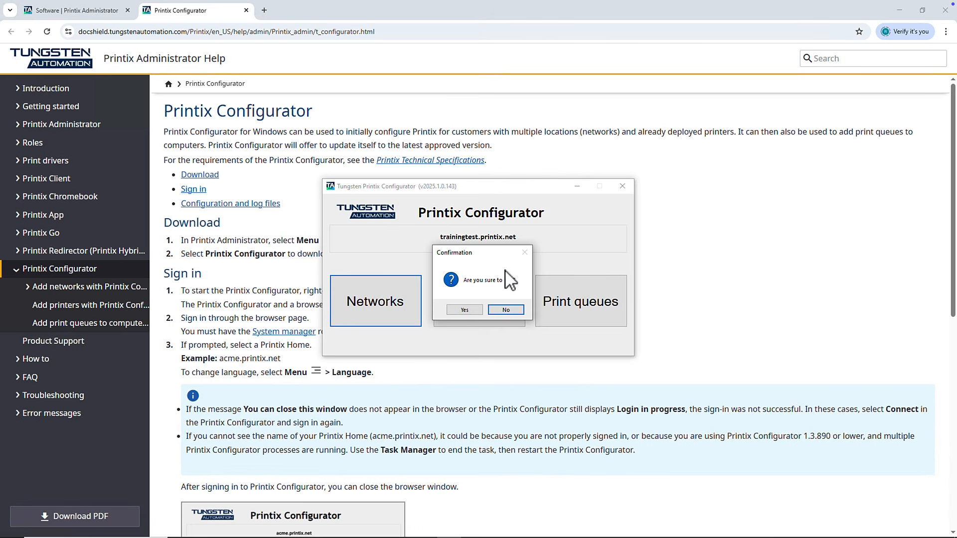
pyautogui.click(456, 312)
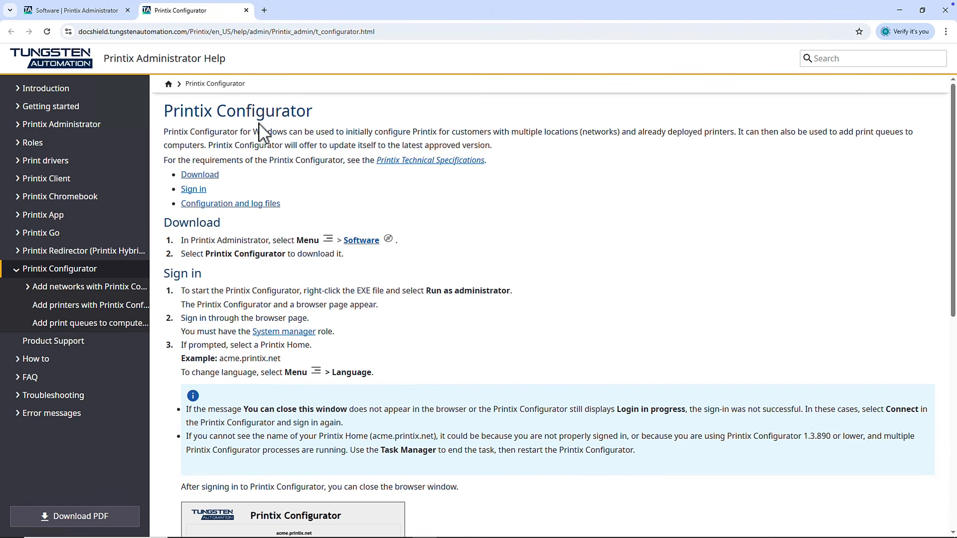
pyautogui.click(92, 19)
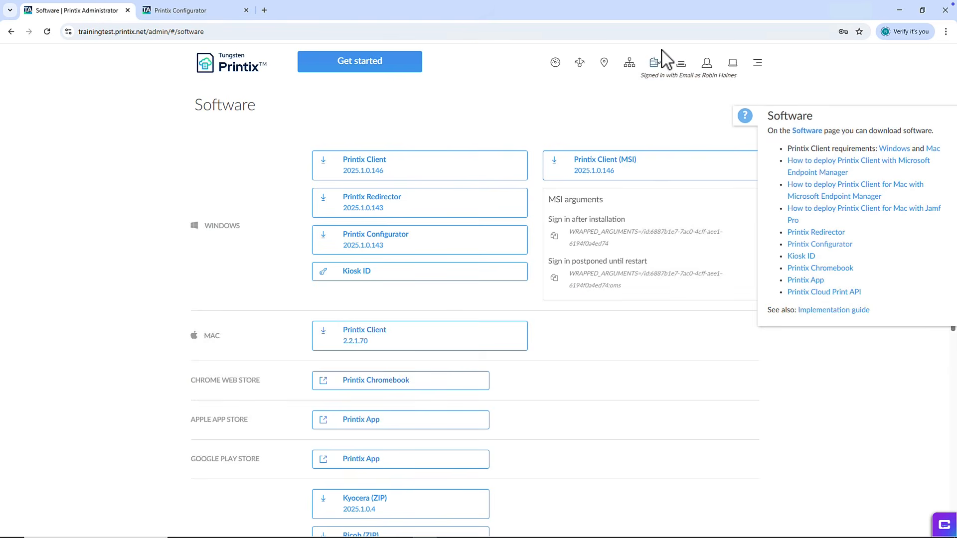
pyautogui.click(629, 63)
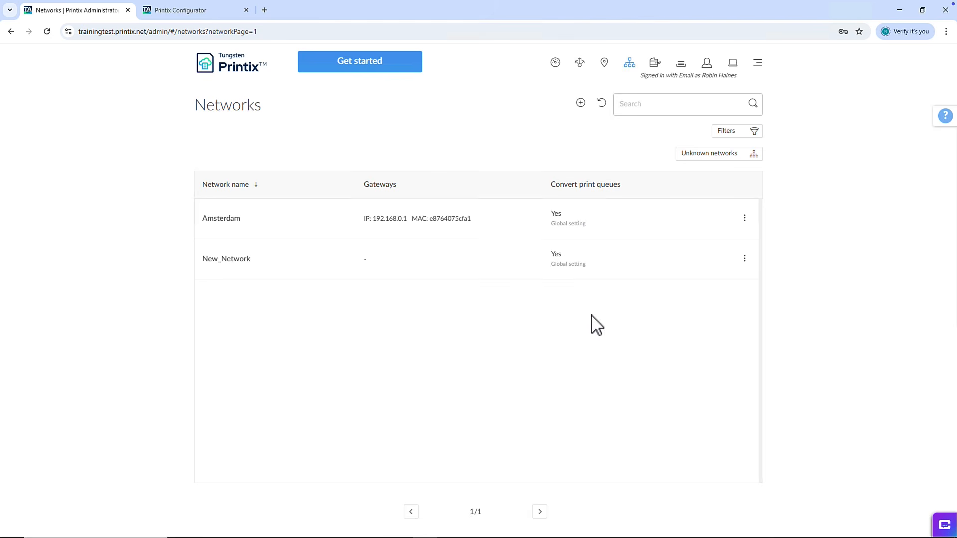